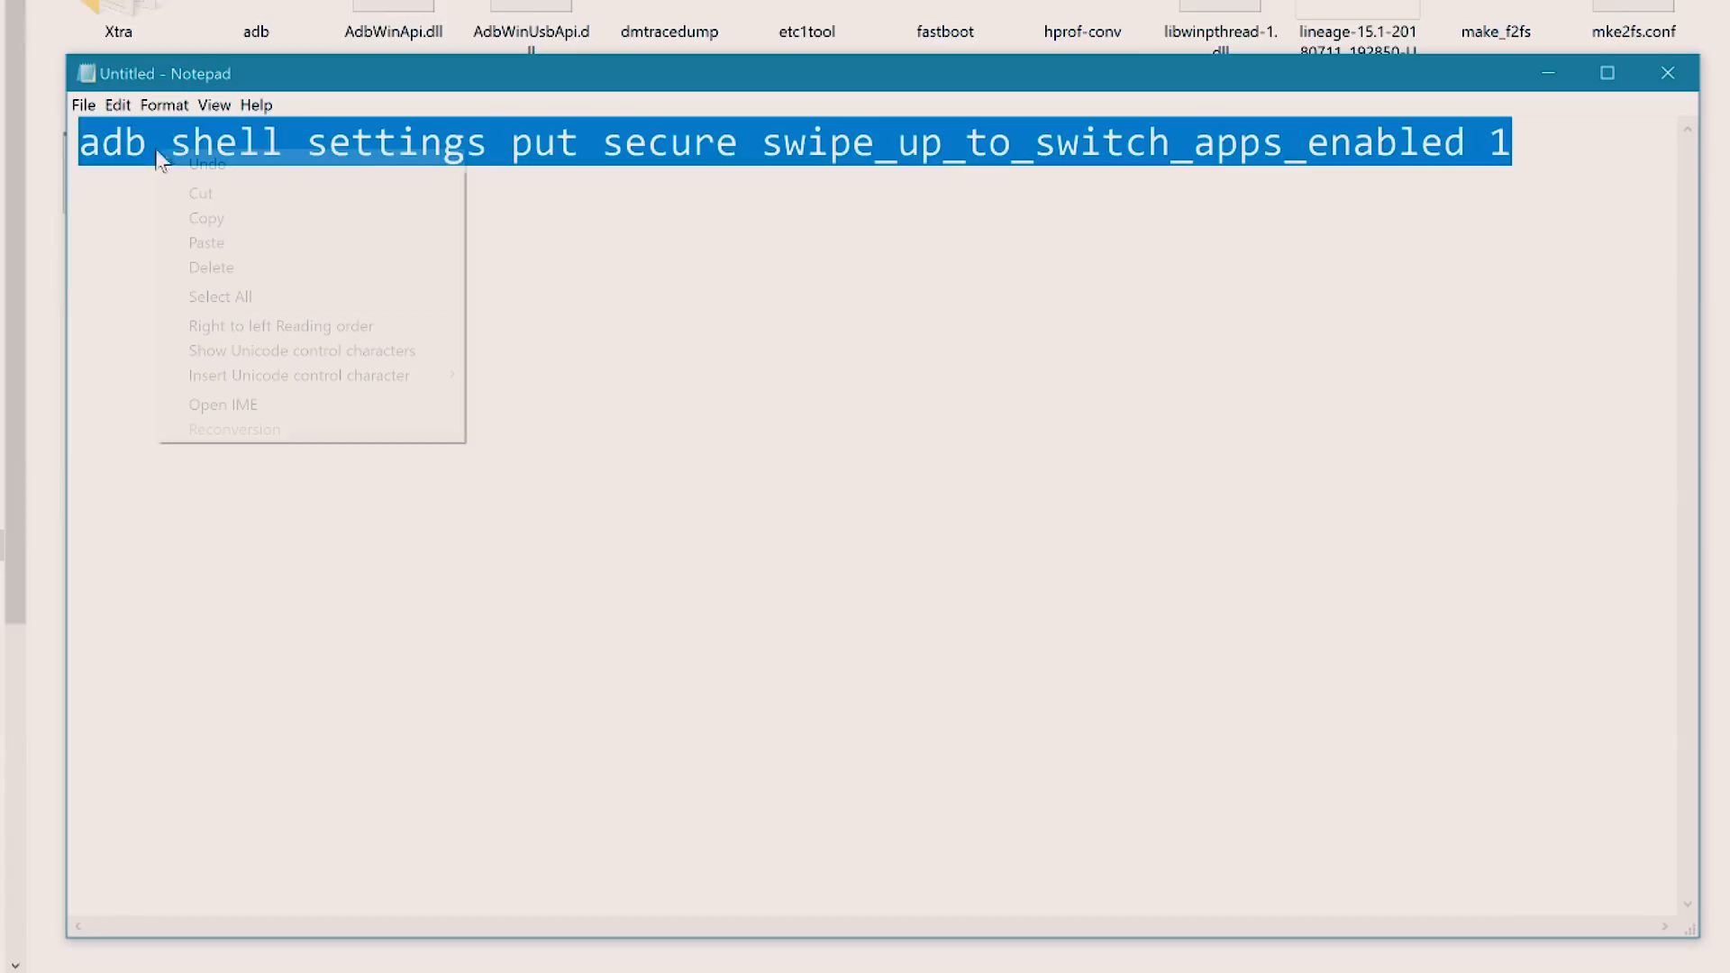
- Copy the adb shell settings line enabling swipe-up app switching to the clipboard
left_click(218, 223)
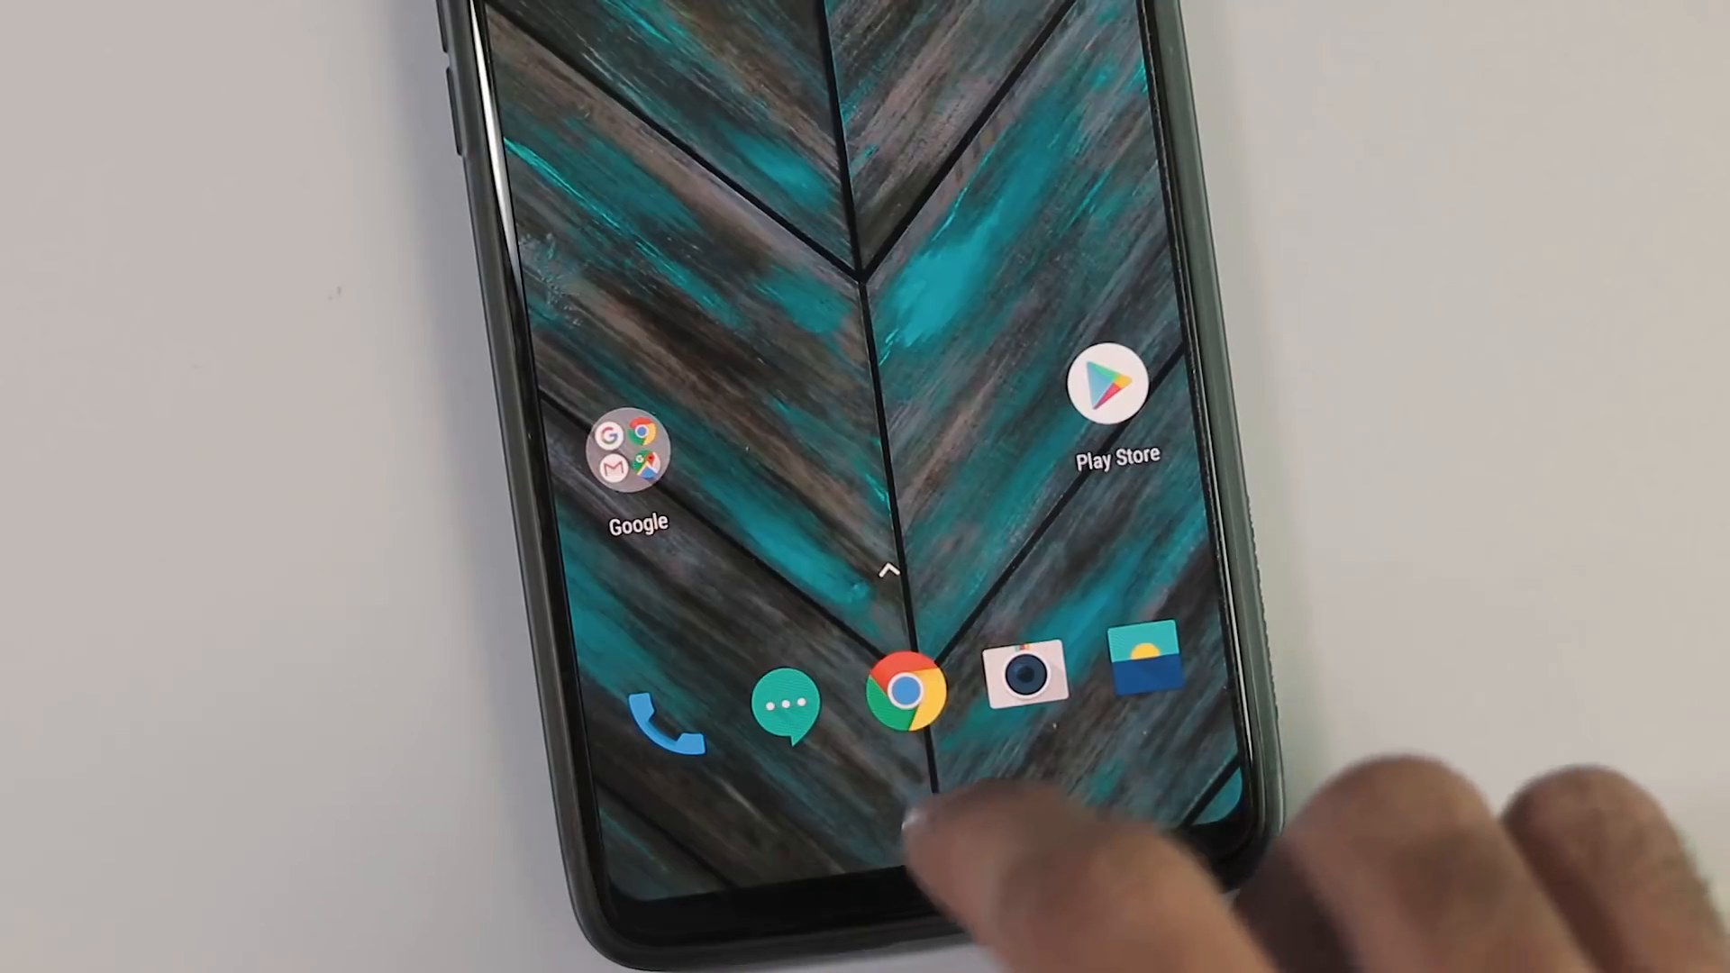